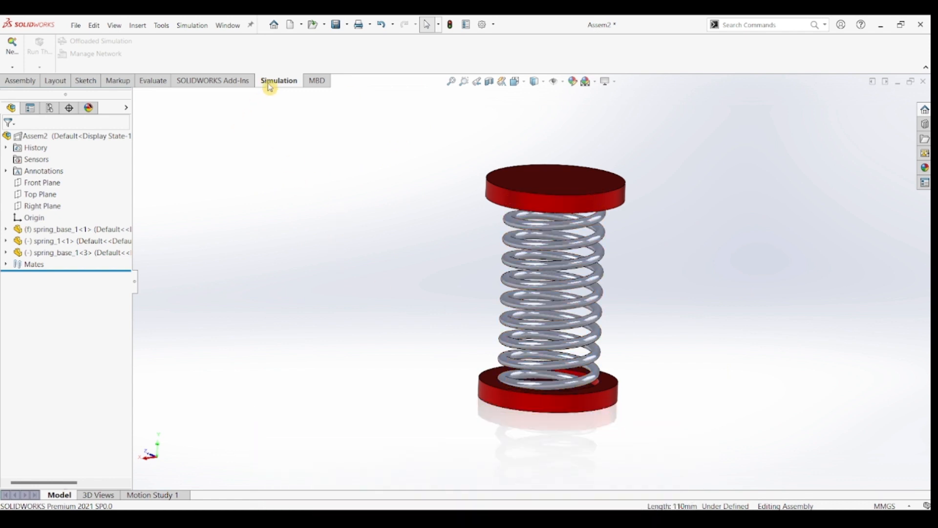
Check in the add-ins list whether SOLIDWORKS Simulation is active, leaving the add-in settings as they are.
left_click(495, 27)
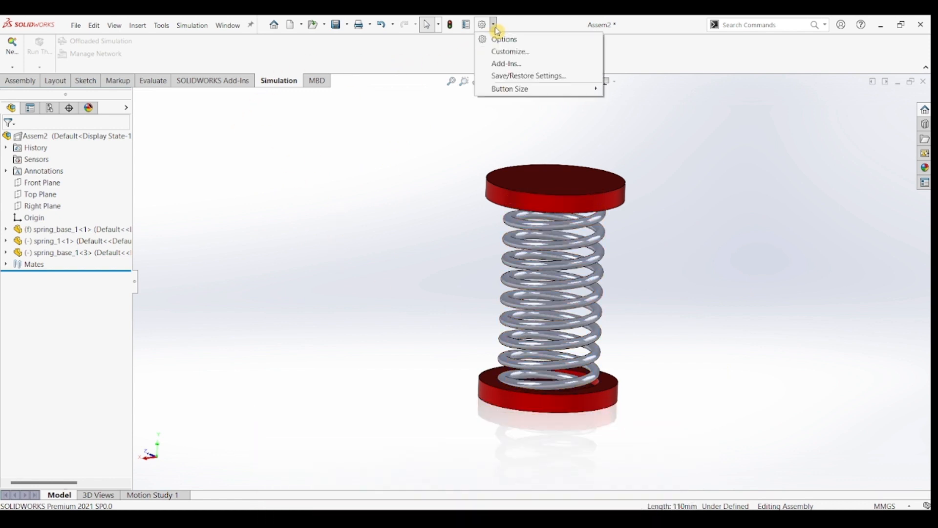
left_click(496, 64)
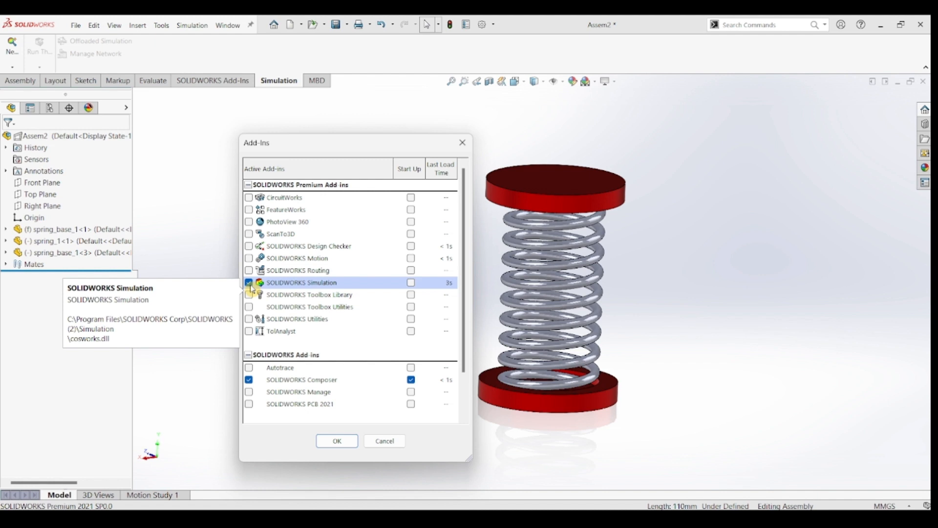
left_click(384, 441)
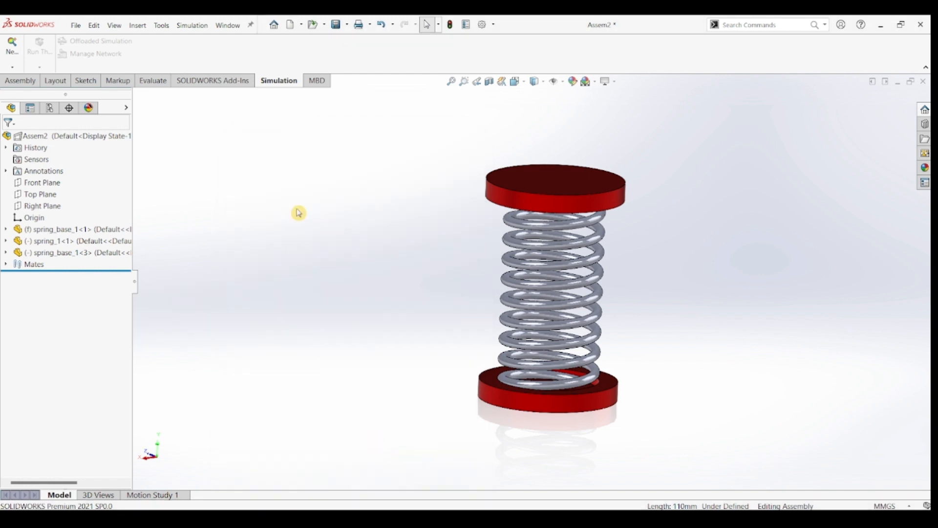
Create a new static simulation study named spring_stiffness.
left_click(12, 67)
left_click(20, 80)
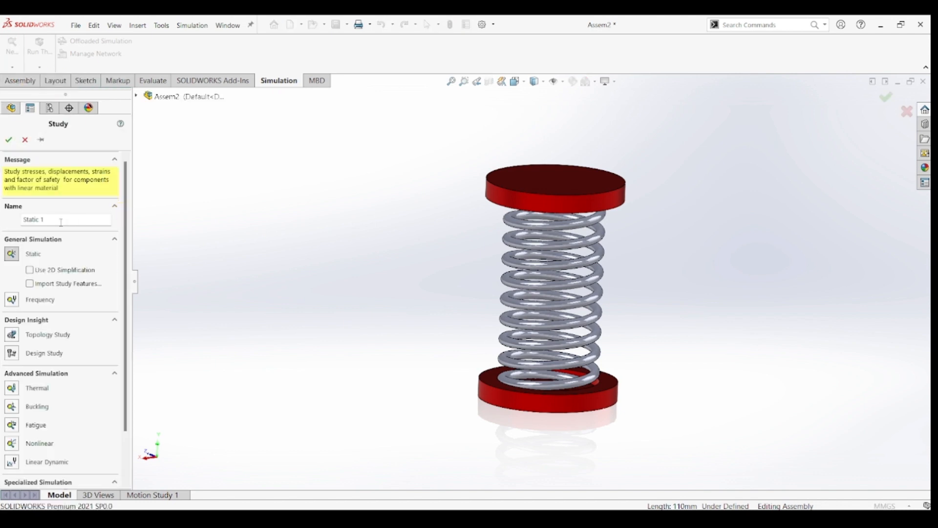
left_click_drag(60, 222, 21, 221)
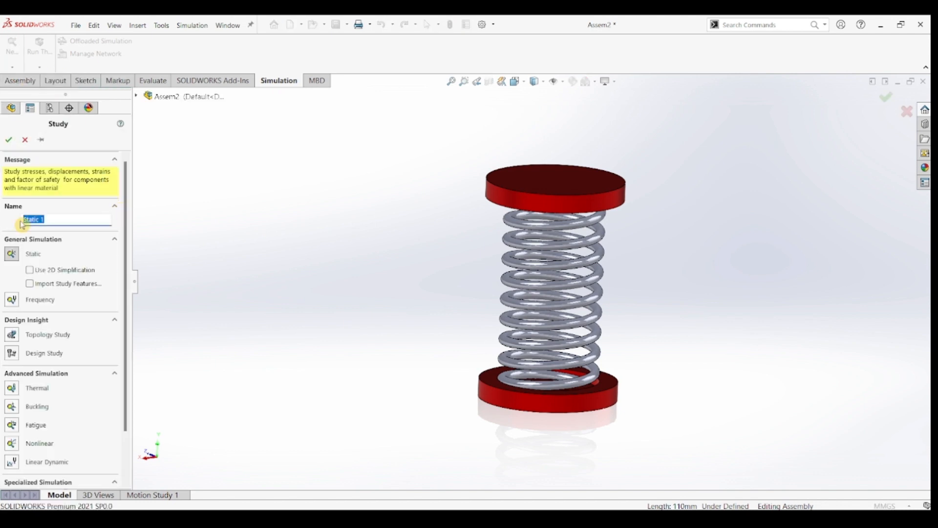
type("s")
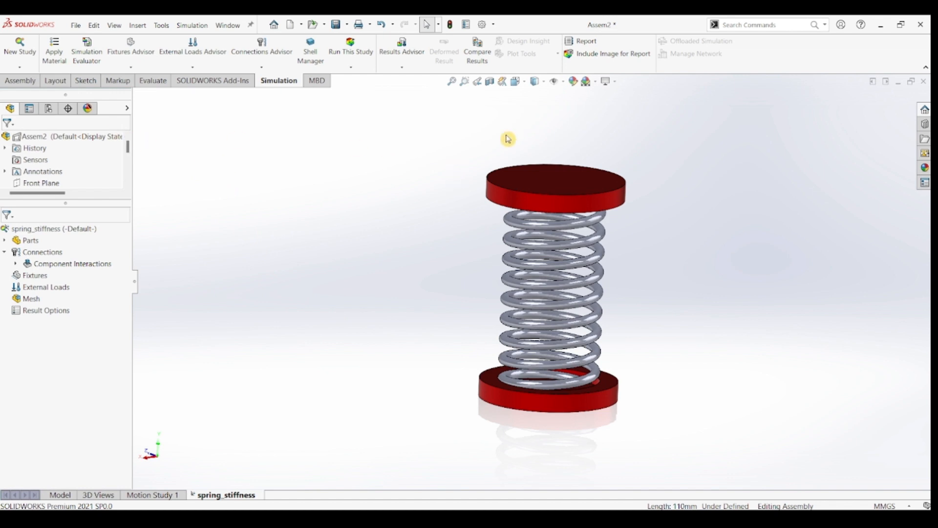
Apply the Alloy Steel material to all parts of the spring assembly.
left_click(54, 52)
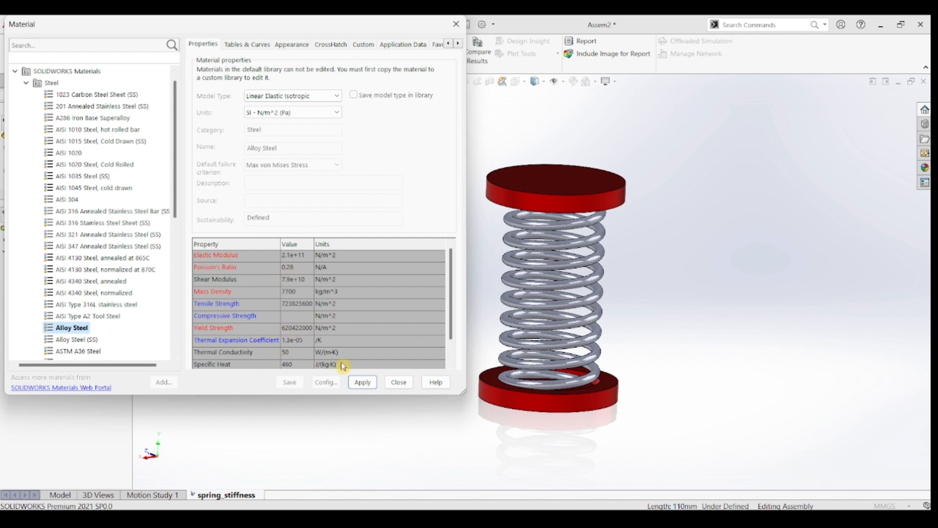
left_click(370, 383)
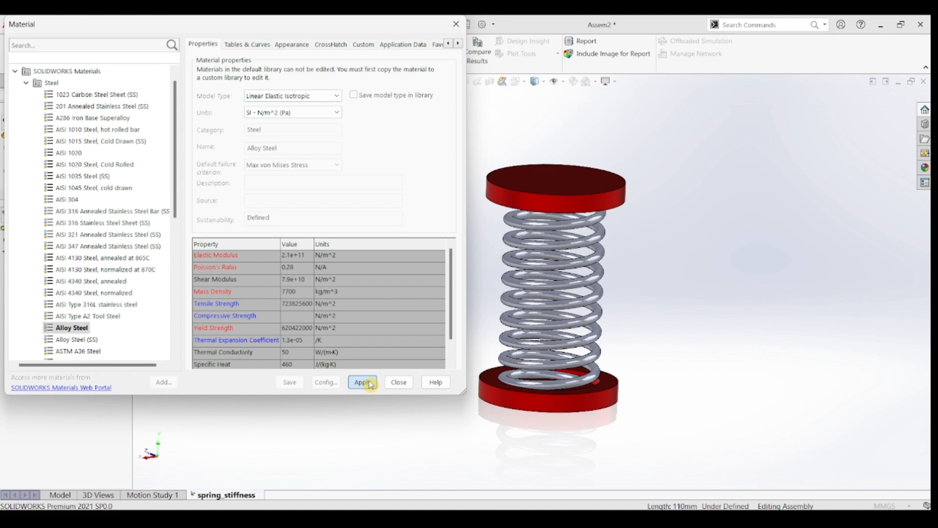
left_click(399, 382)
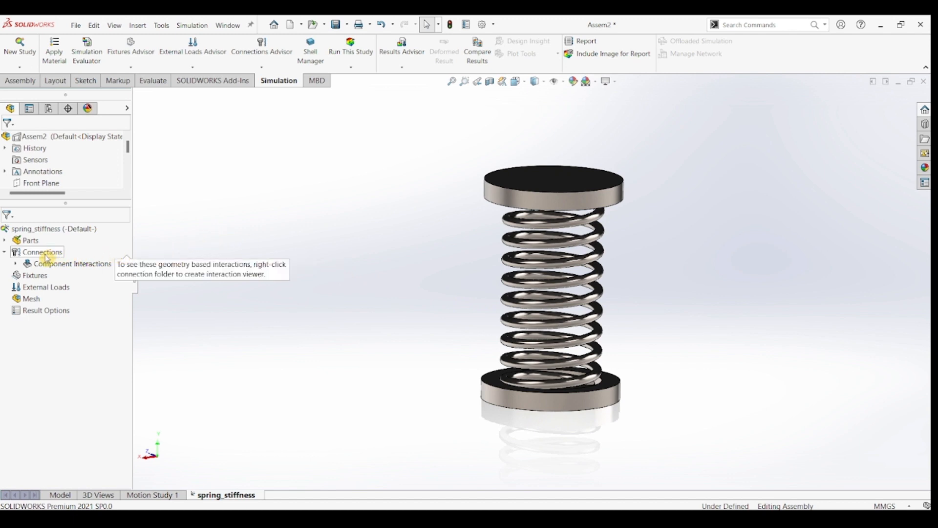
Add a Fixed Geometry fixture to the underside face of the lower spring base.
right_click(41, 277)
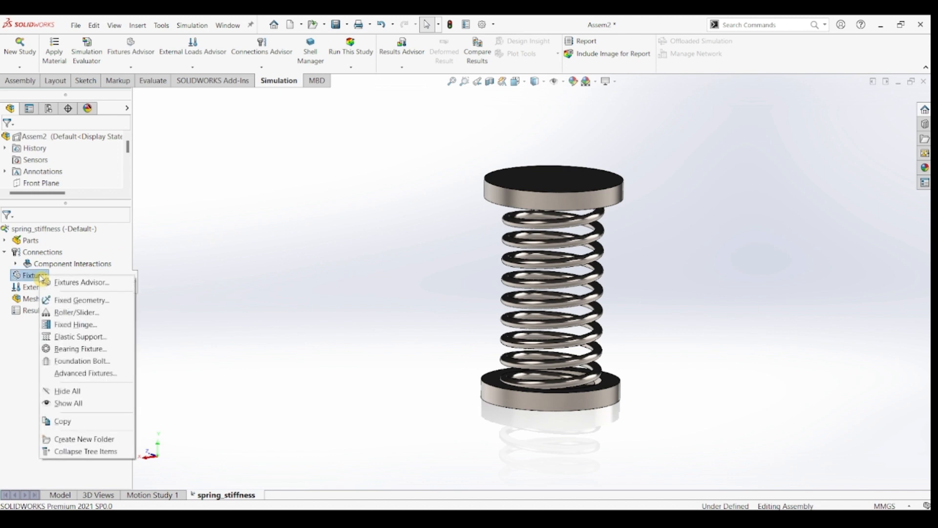
left_click(55, 300)
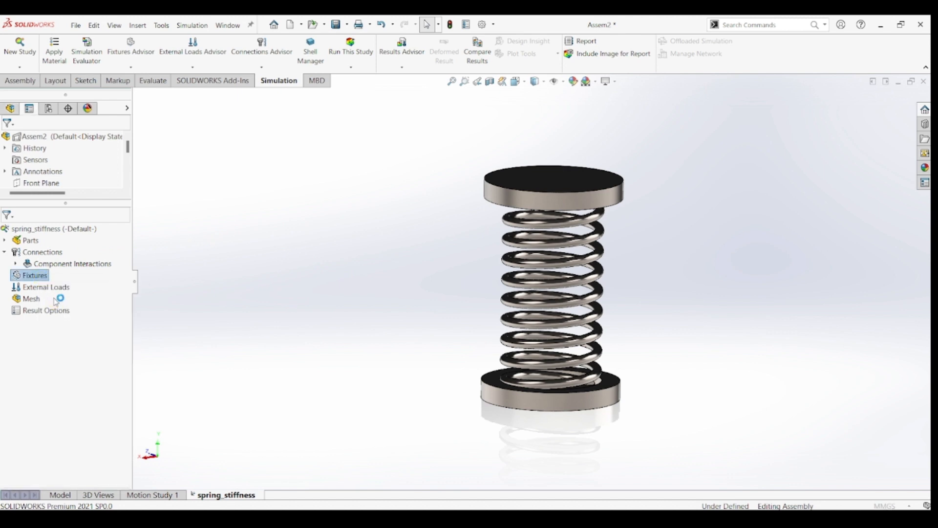
middle_click_drag(450, 370, 442, 288)
left_click(513, 390)
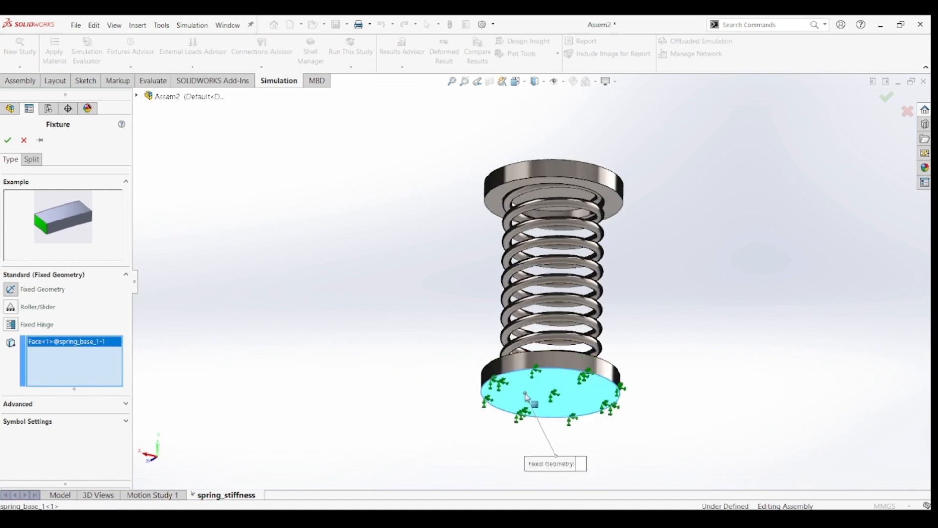
left_click(8, 140)
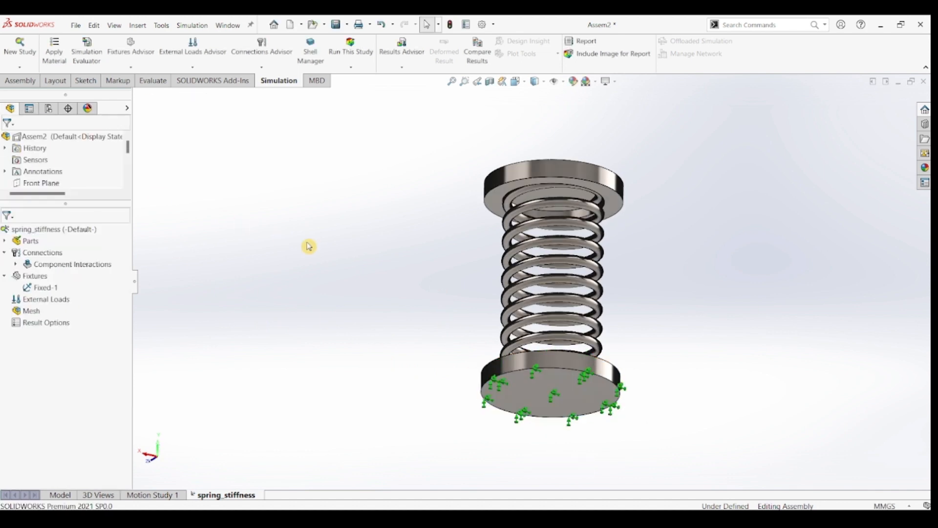
Add an On Cylindrical Faces fixture to the upper base's side face, restraining radial translation at 0 mm.
middle_click_drag(304, 258, 352, 295)
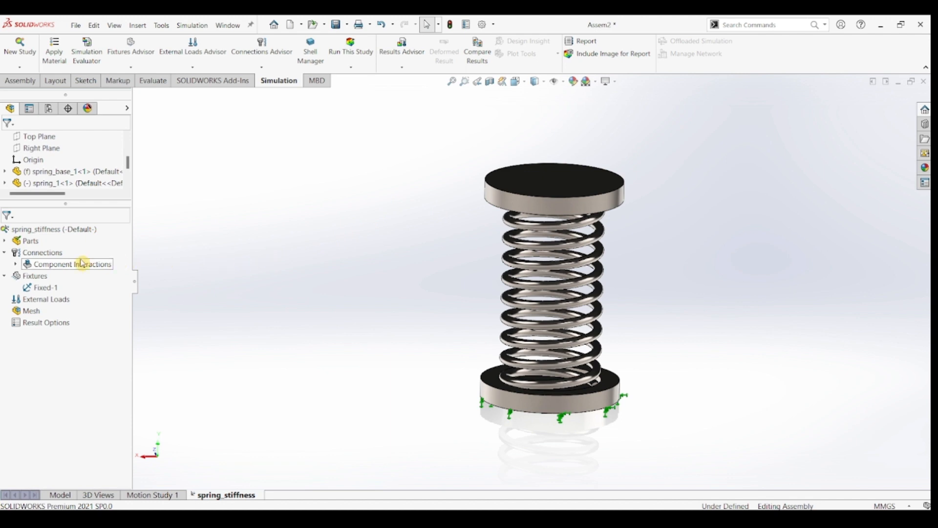
right_click(34, 277)
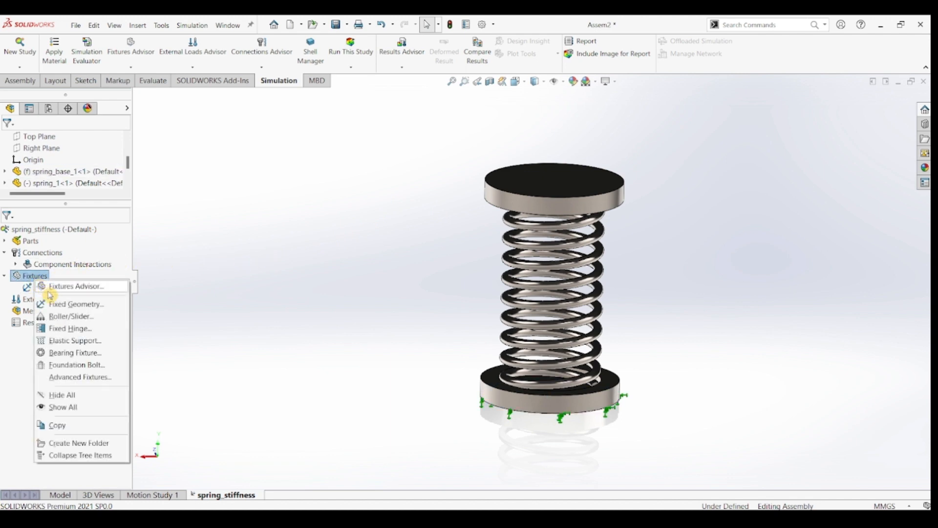
left_click(56, 305)
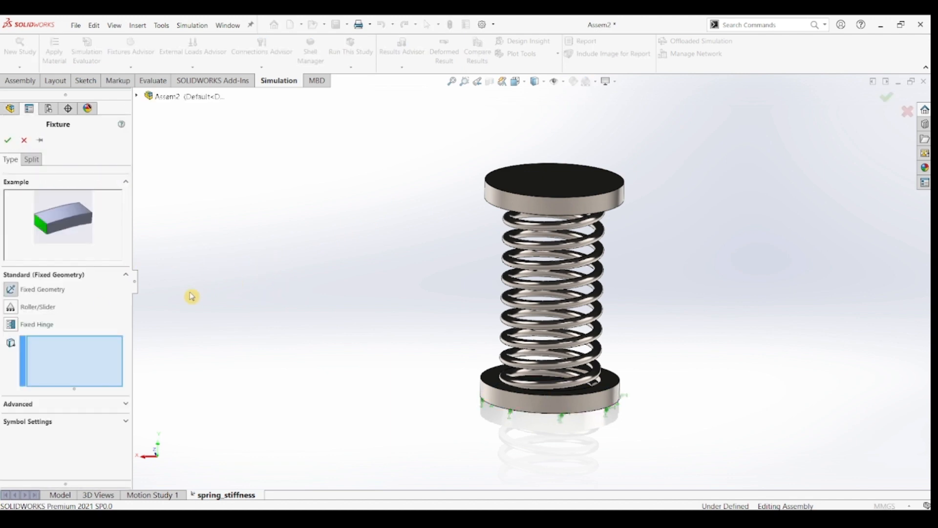
left_click(126, 407)
scroll(89, 365, "down", 3)
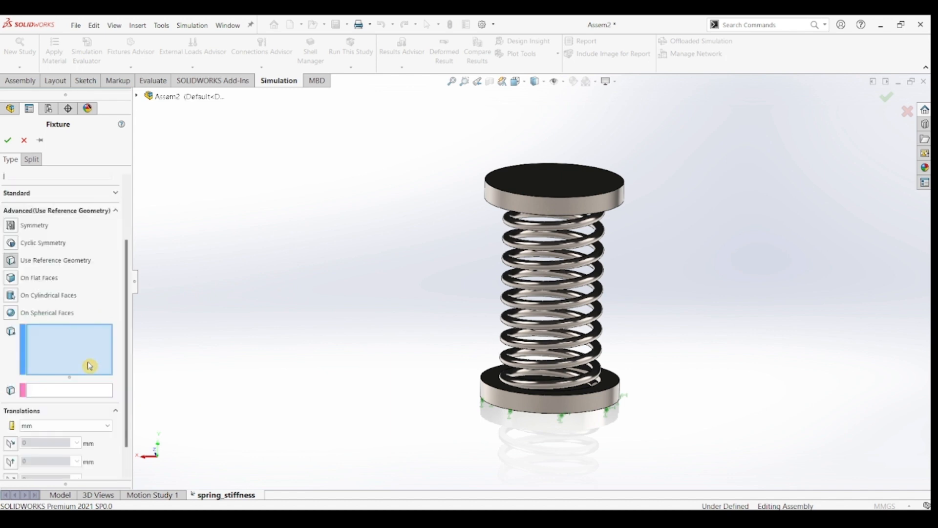
left_click(40, 297)
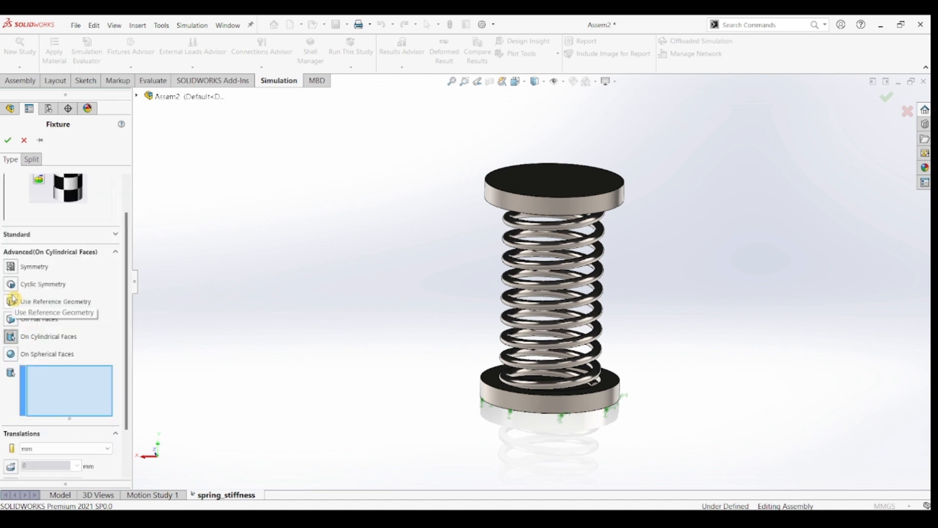
left_click_drag(126, 274, 126, 321)
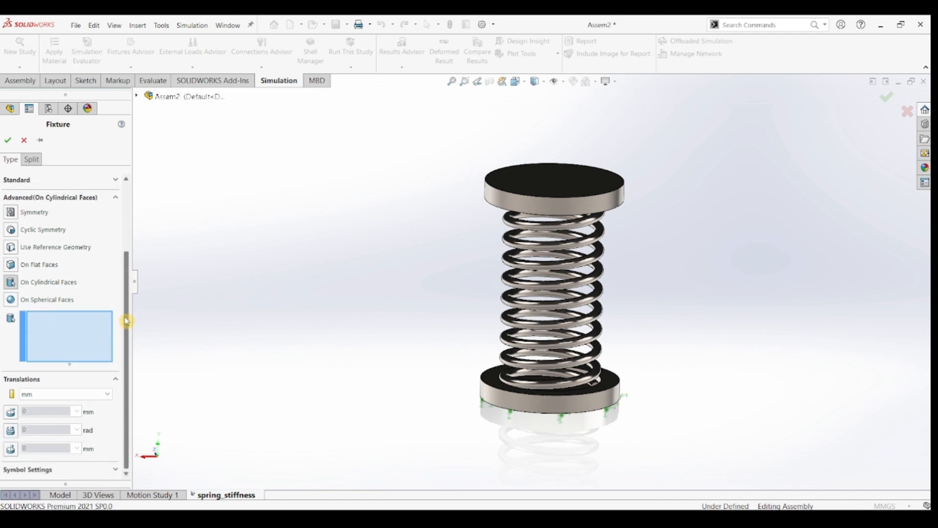
left_click(508, 197)
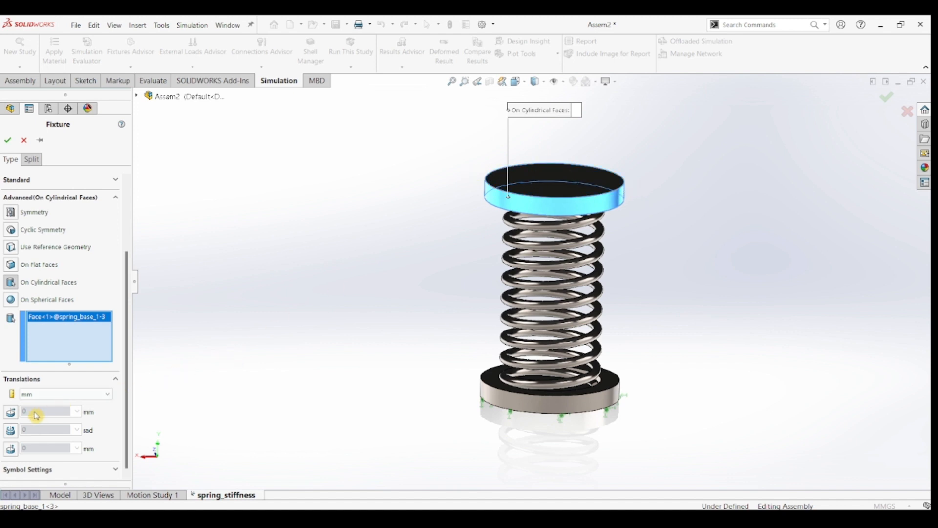
left_click(10, 413)
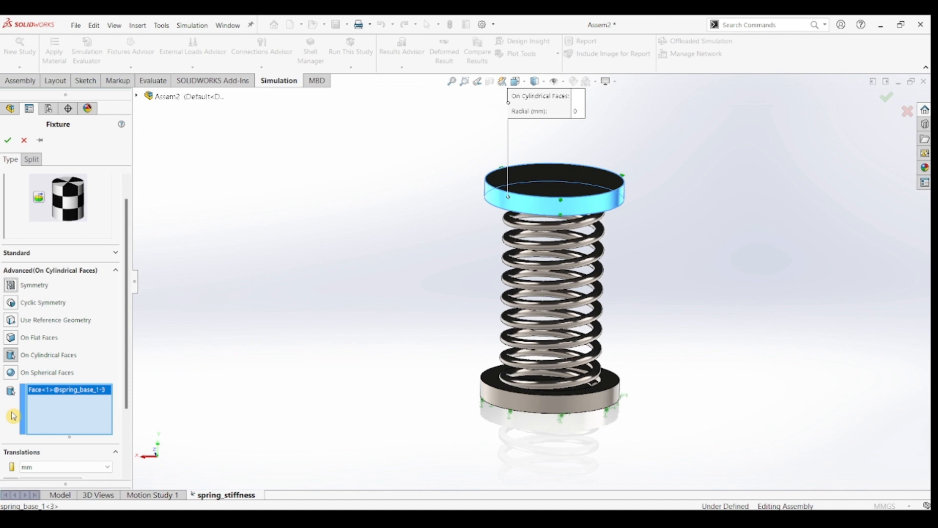
left_click(9, 140)
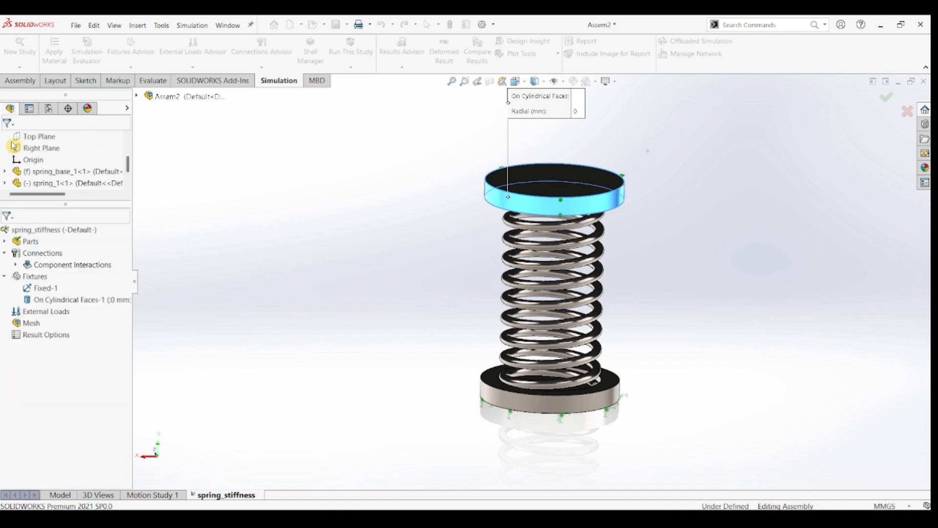
Add a second On Cylindrical Faces fixture to the upper base's side face, restraining circumferential movement at 0 rad.
right_click(30, 276)
left_click(44, 302)
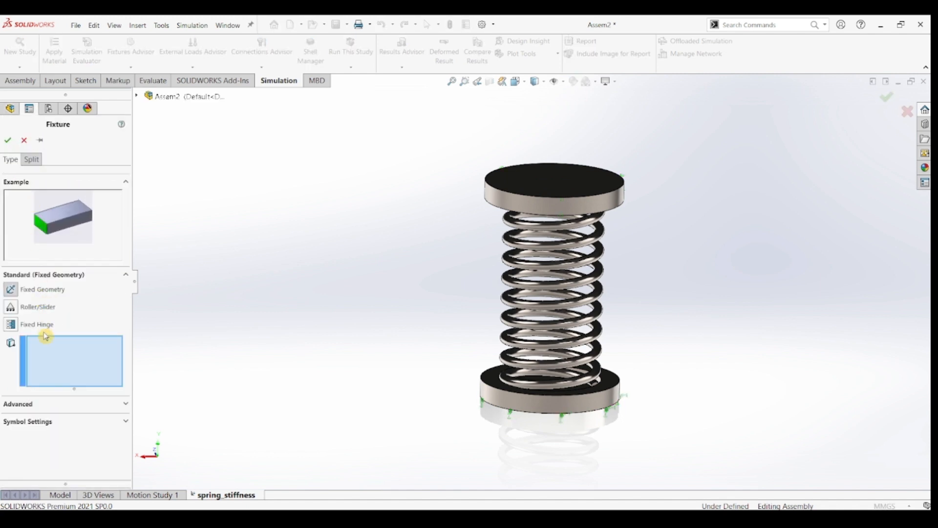
left_click(125, 404)
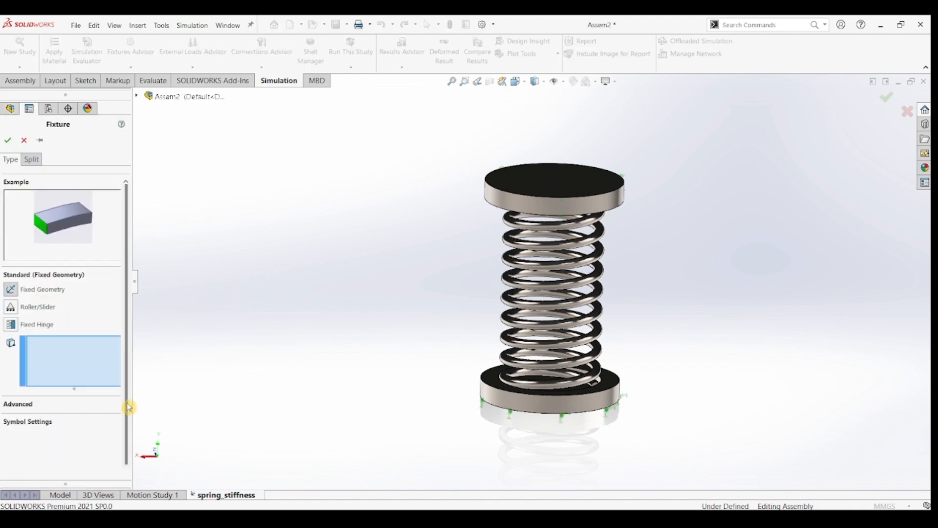
left_click(29, 376)
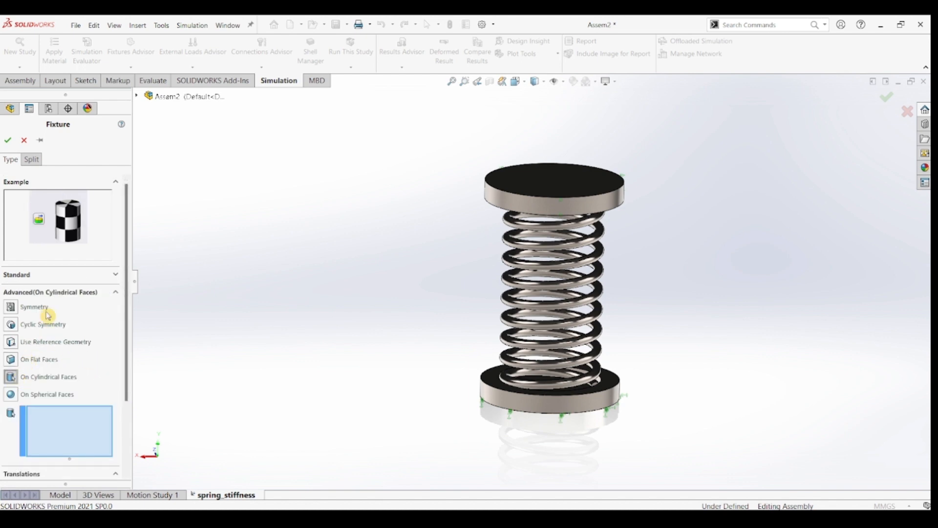
left_click(500, 199)
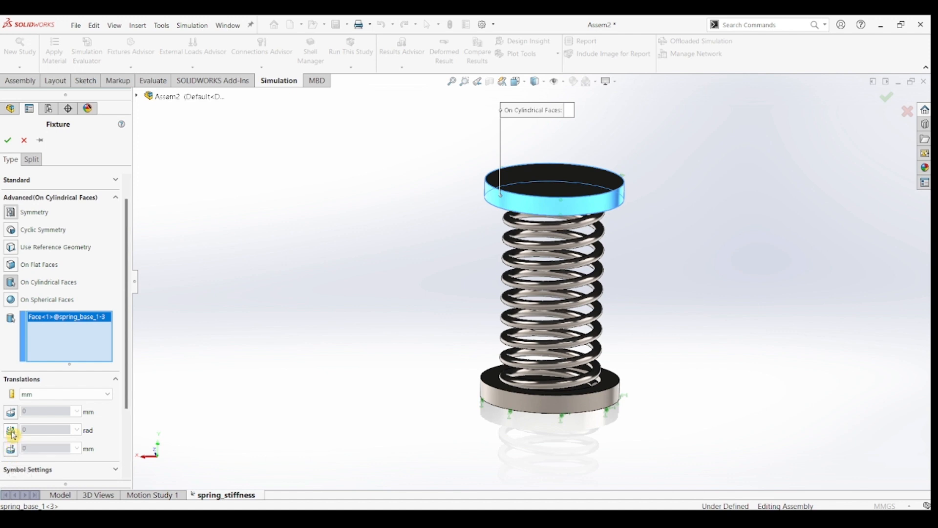
left_click(12, 432)
scroll(98, 415, "down", 4)
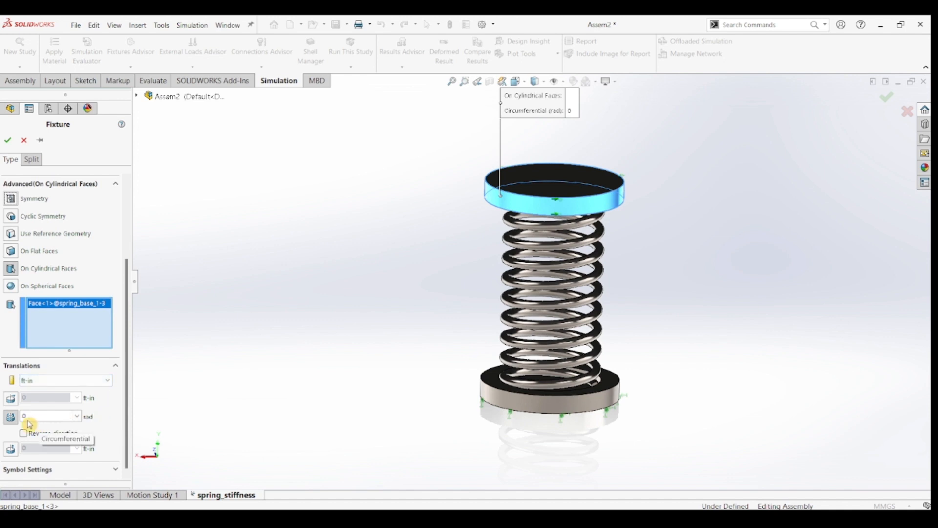
left_click(7, 140)
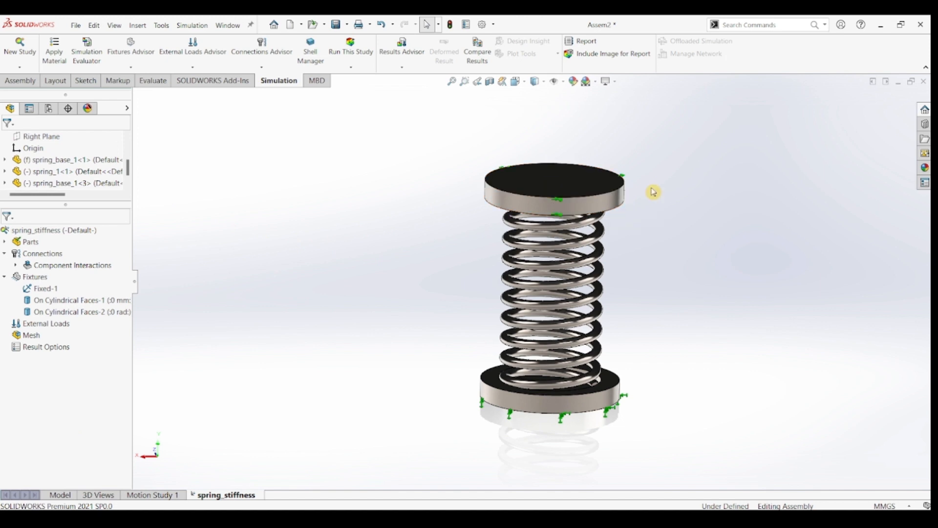
Apply a 1 N normal force per item, directed downward, to the top face of the upper base.
middle_click_drag(653, 193, 630, 196)
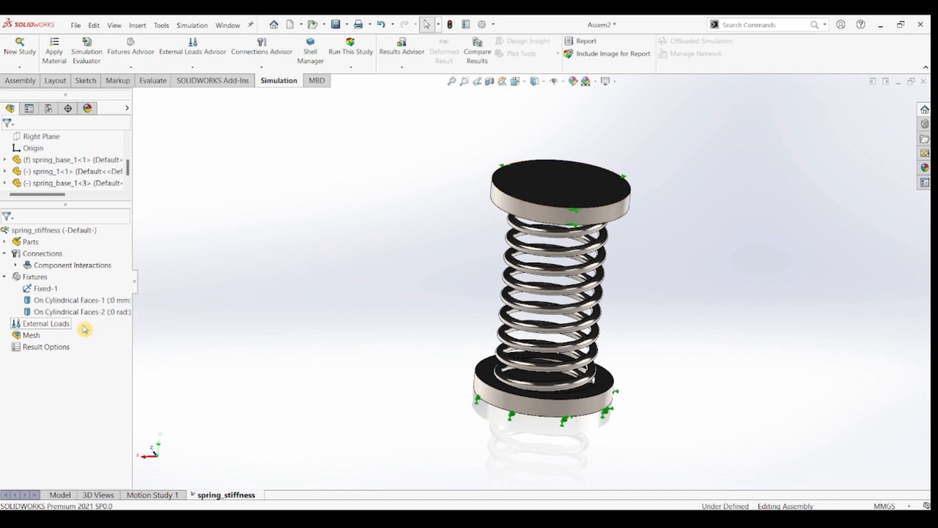
right_click(54, 326)
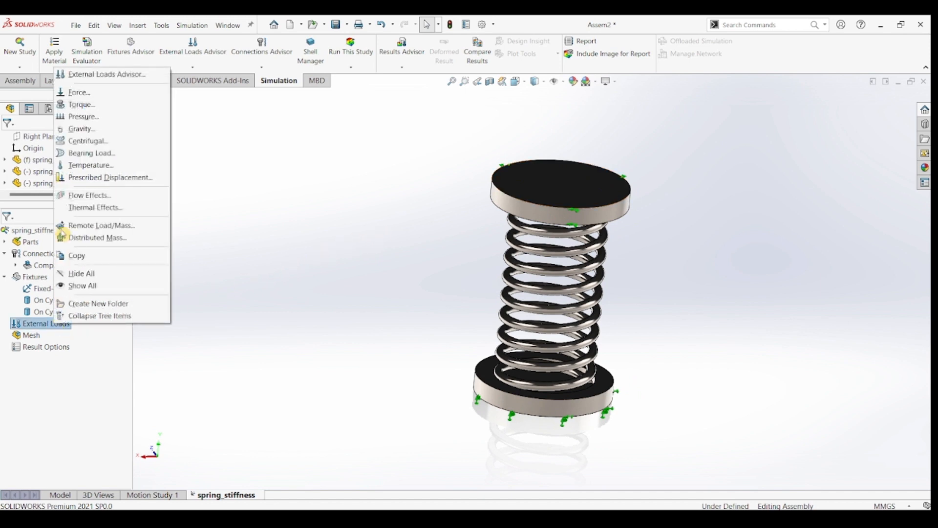
left_click(102, 93)
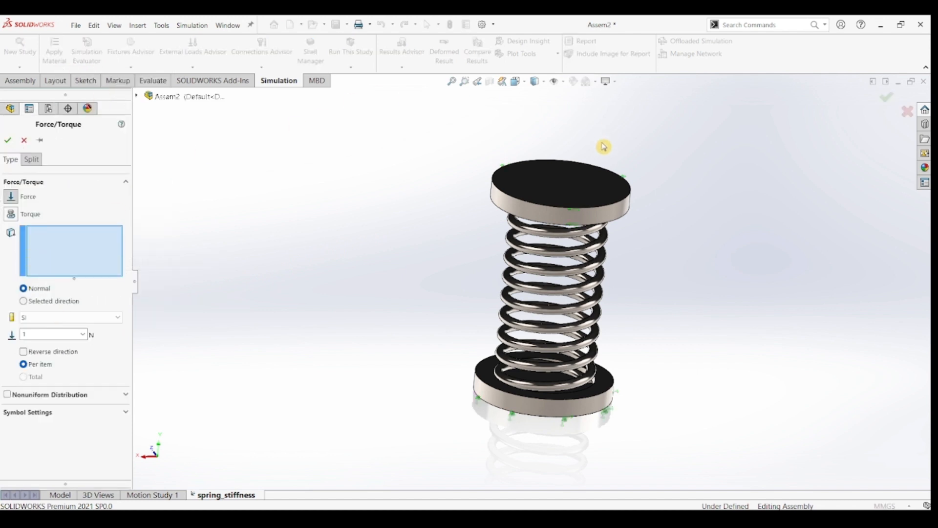
left_click(547, 189)
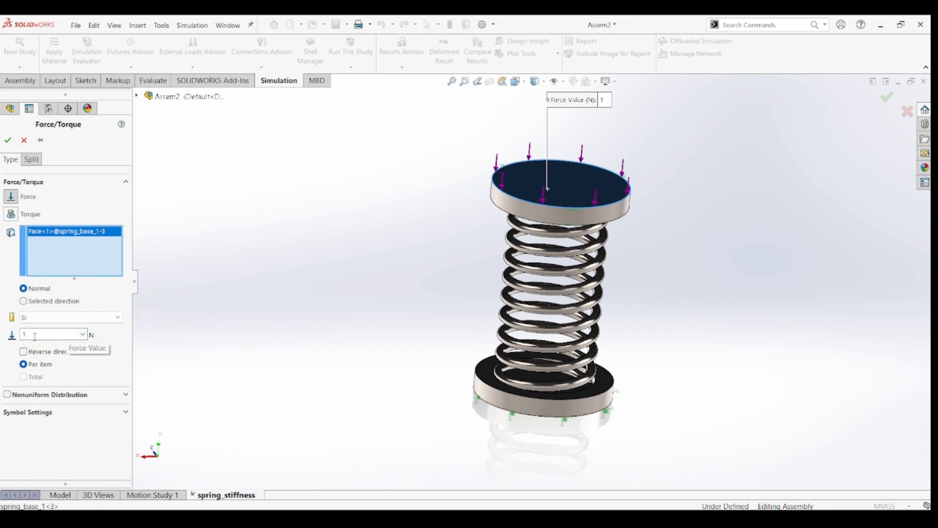
left_click(8, 140)
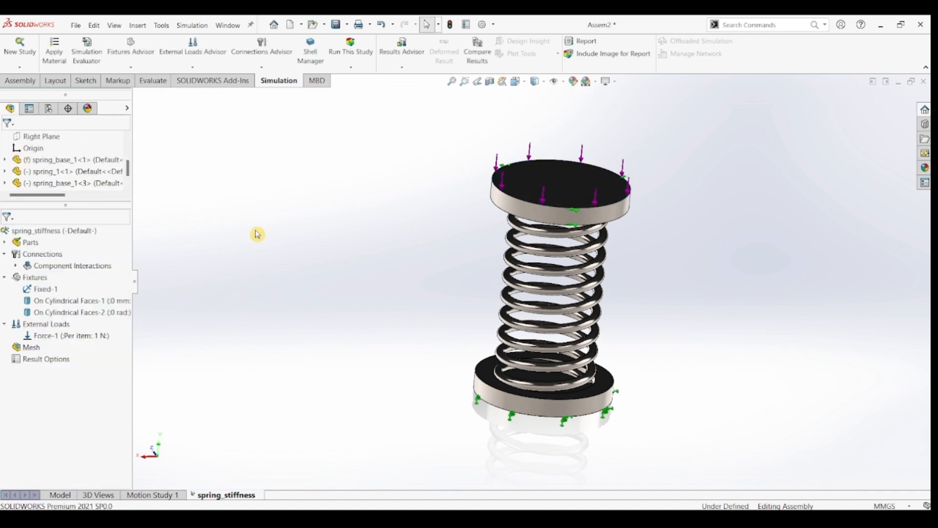
Create a curvature-based mesh for the whole assembly, keeping the default mesh density and element sizes.
right_click(39, 350)
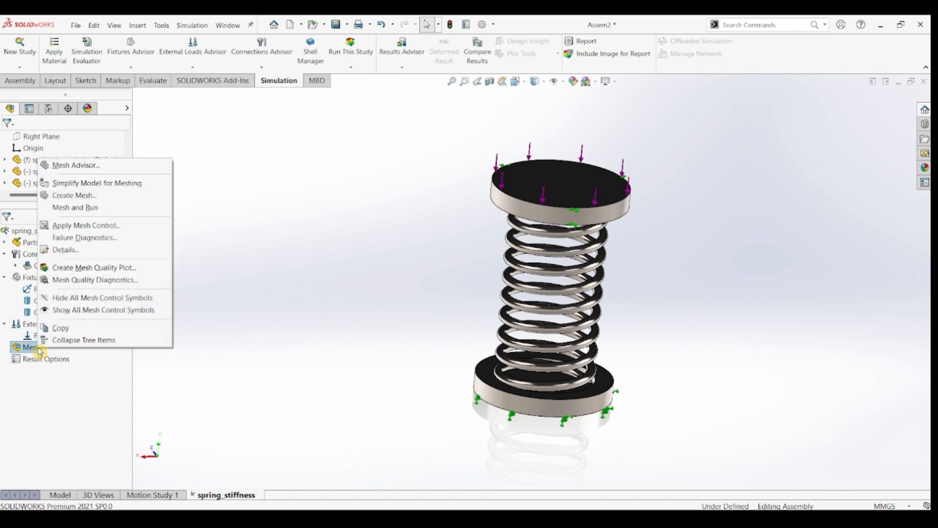
left_click(85, 196)
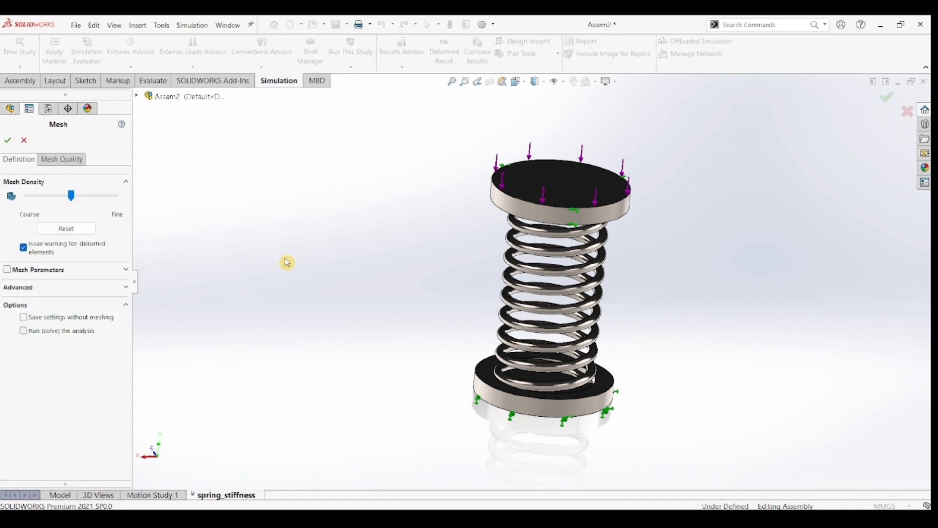
left_click(126, 270)
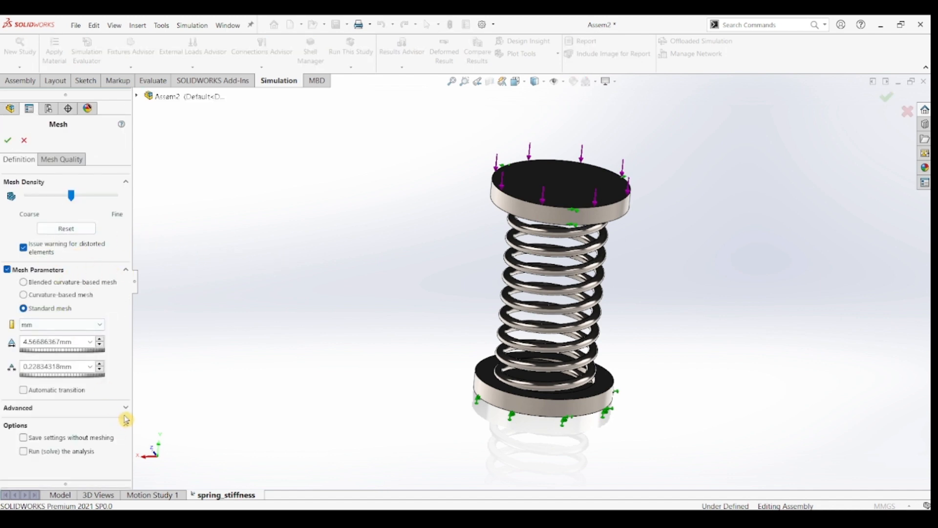
left_click(126, 411)
scroll(87, 371, "down", 1)
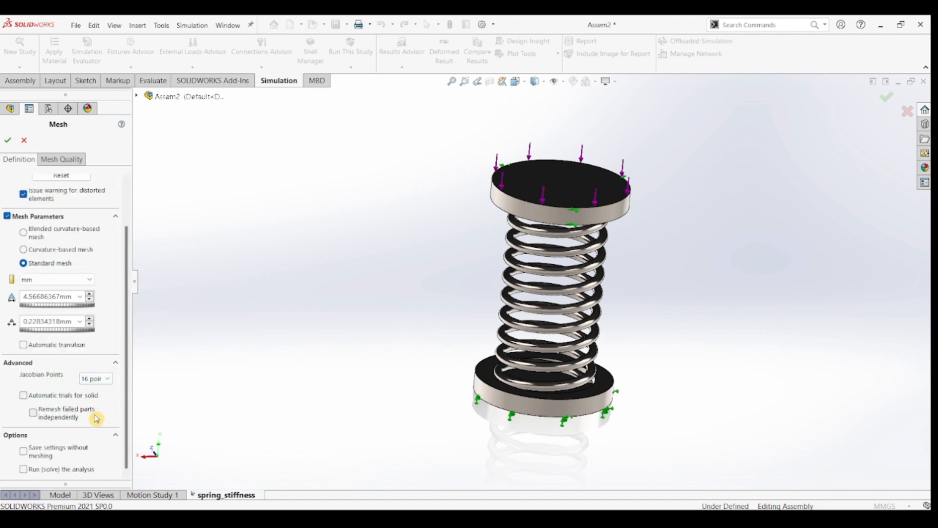
scroll(81, 370, "up", 1)
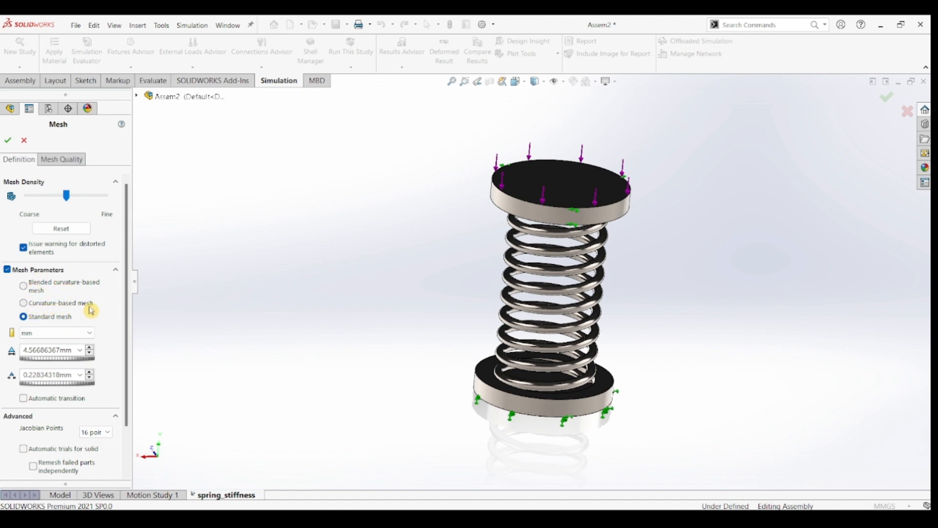
left_click(25, 306)
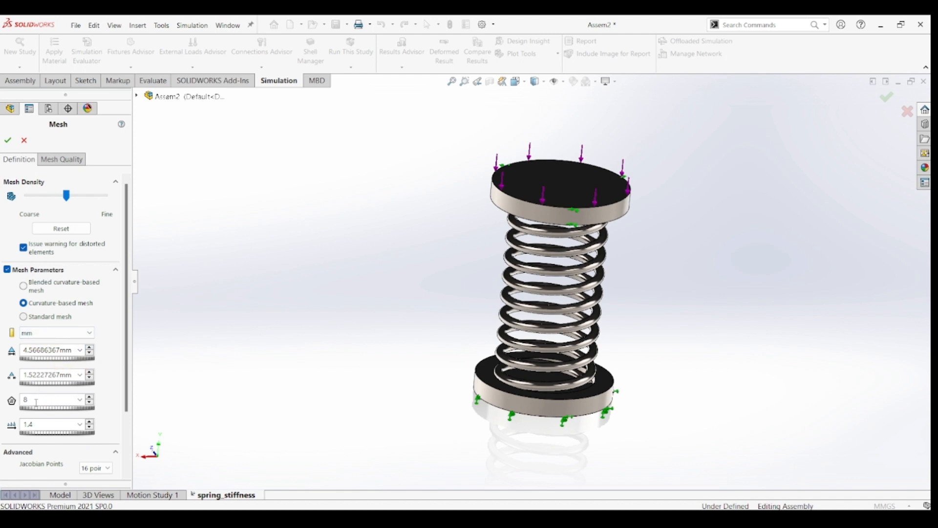
scroll(63, 332, "down", 4)
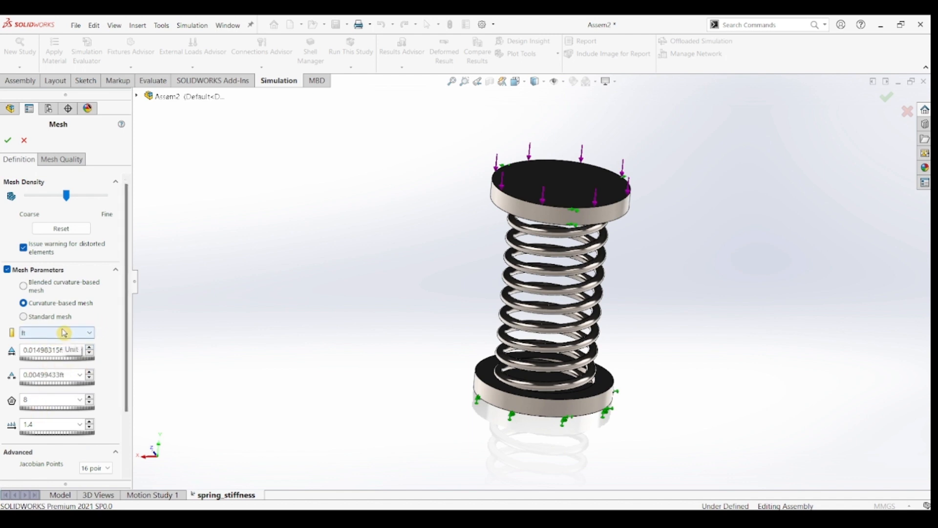
scroll(63, 333, "up", 3)
scroll(63, 333, "up", 1)
left_click(8, 140)
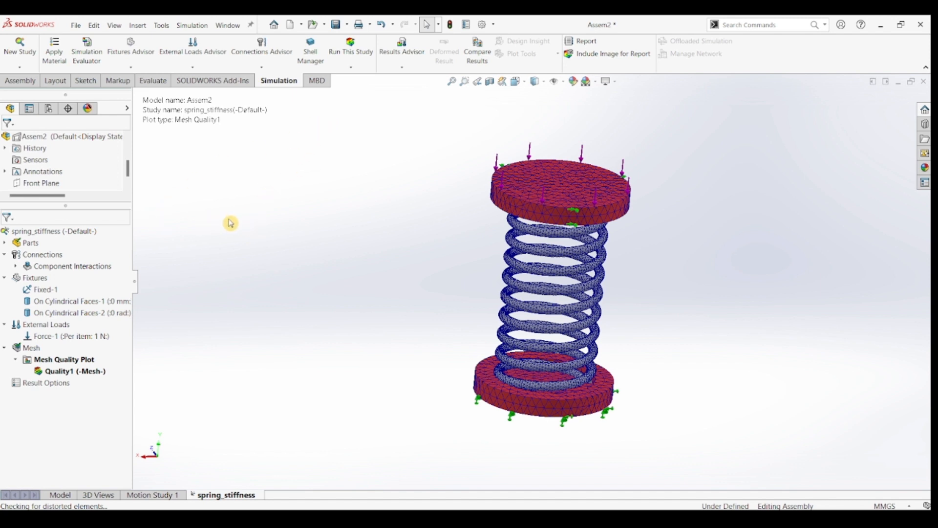
Run the spring_stiffness study to solve for the stress, displacement and strain results.
left_click(351, 67)
left_click(357, 79)
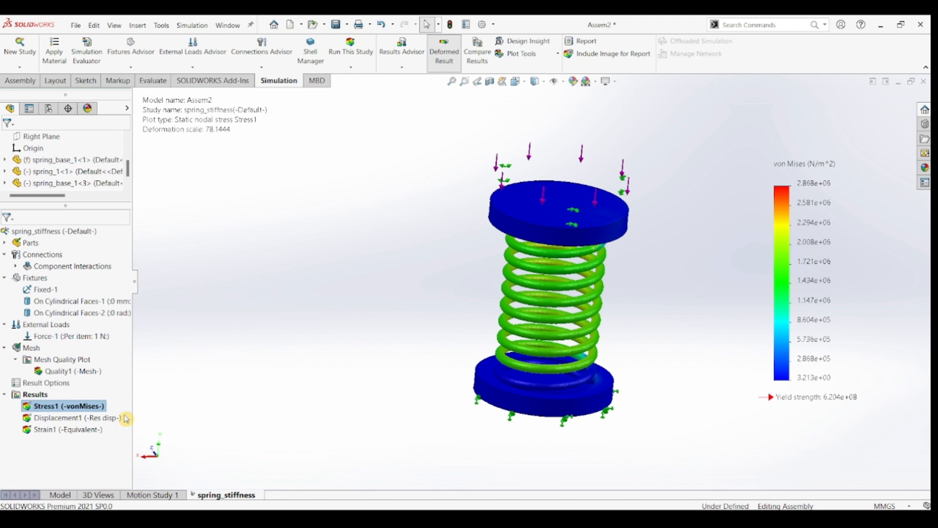
Show the resultant displacement plot and compare the spring assembly's undeformed and deformed shapes.
double_click(63, 418)
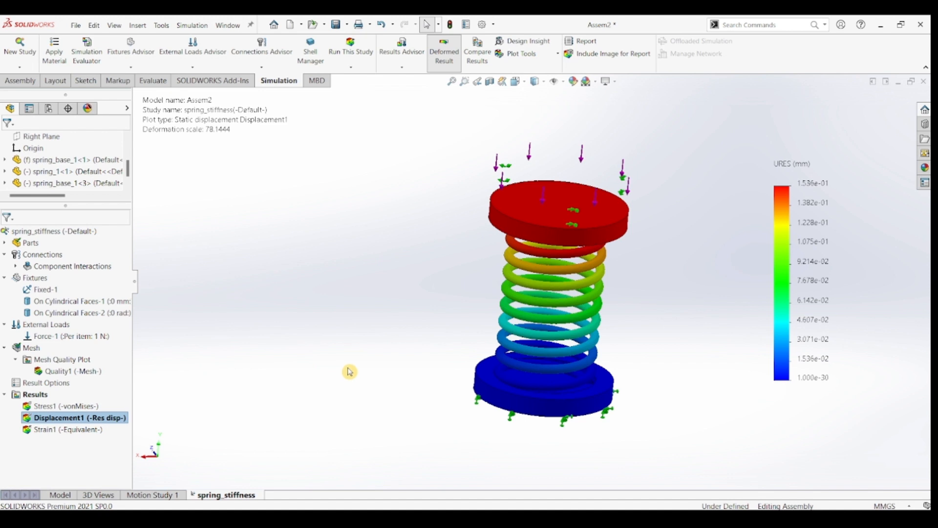
left_click(439, 63)
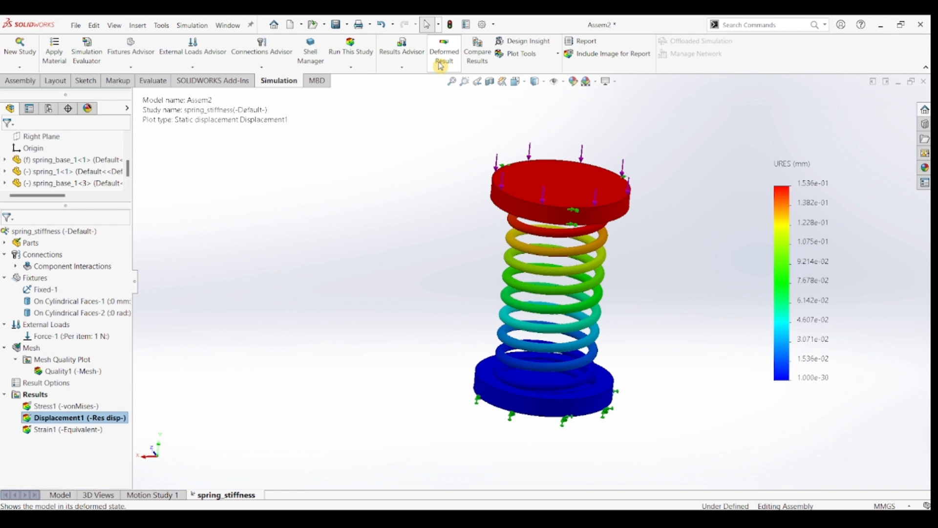
left_click(441, 64)
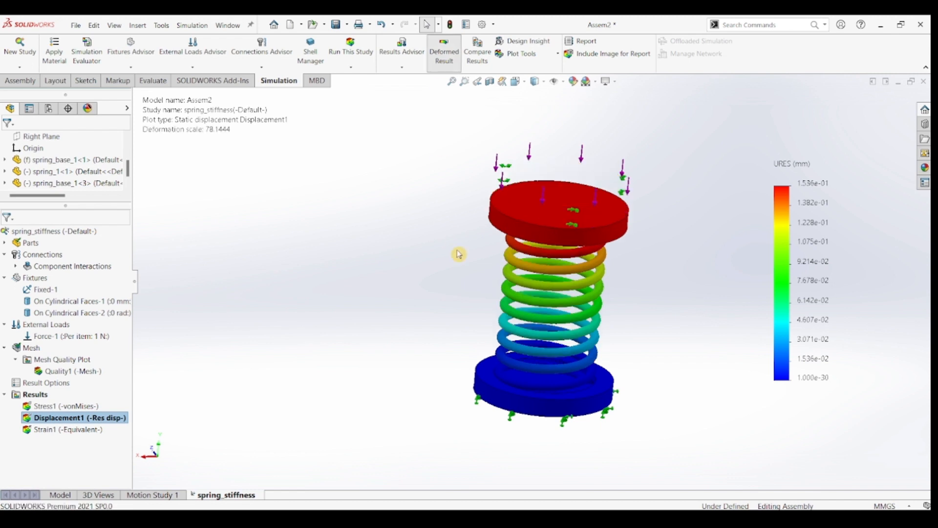